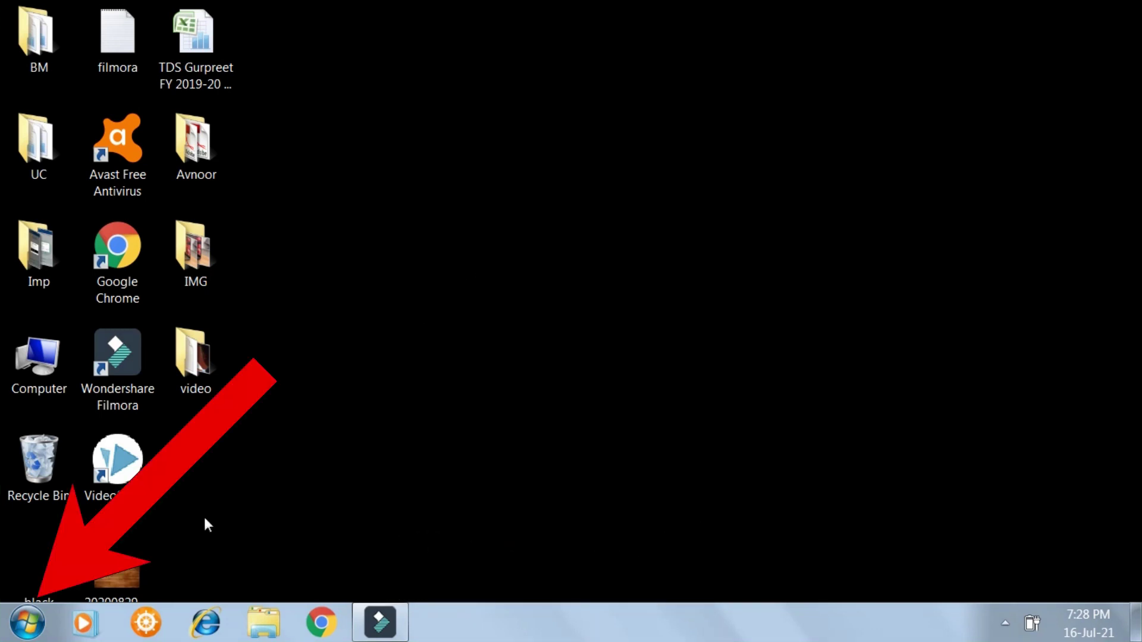
# Launch Word 2007 from All Programs > Microsoft Office, then close the blank Document1 window.
pyautogui.click(26, 622)
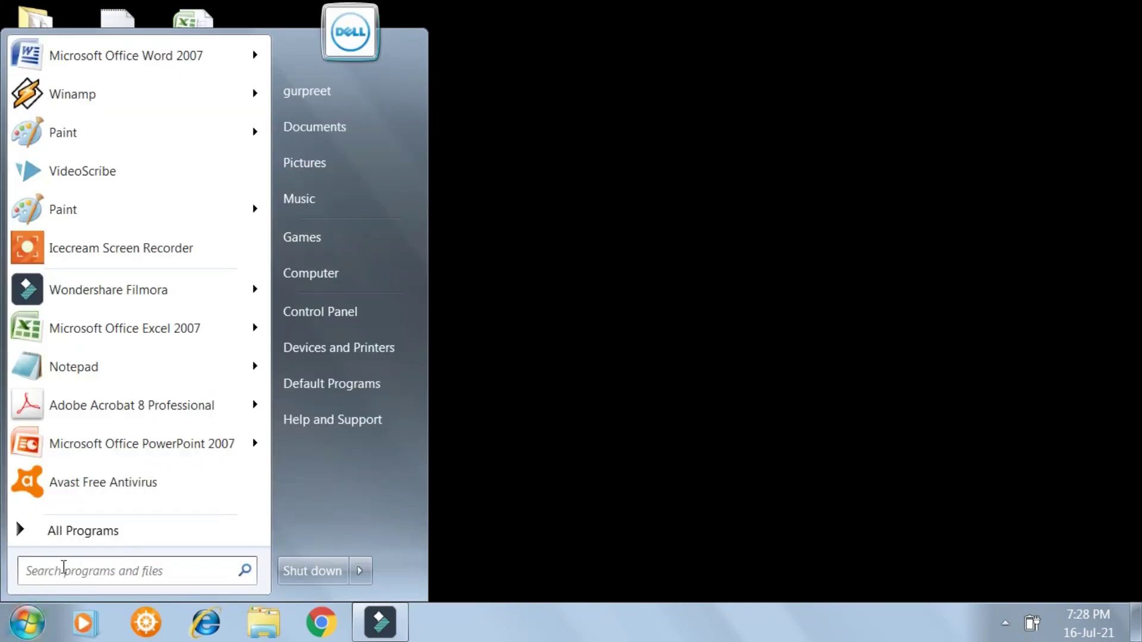
pyautogui.click(87, 532)
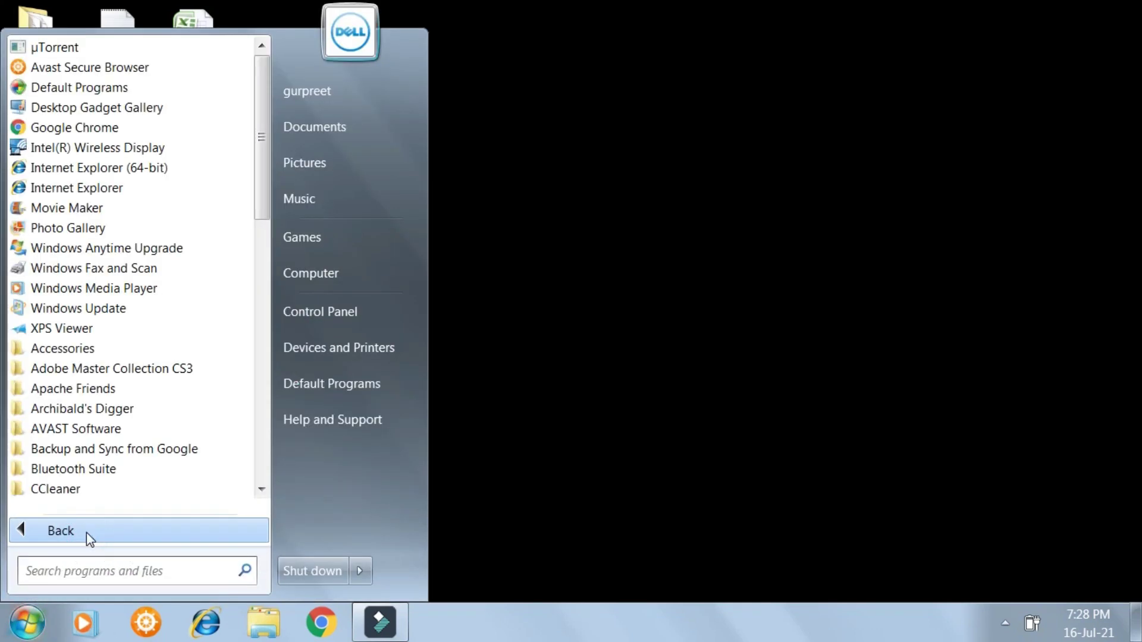
pyautogui.moveTo(261, 190); pyautogui.dragTo(273, 399)
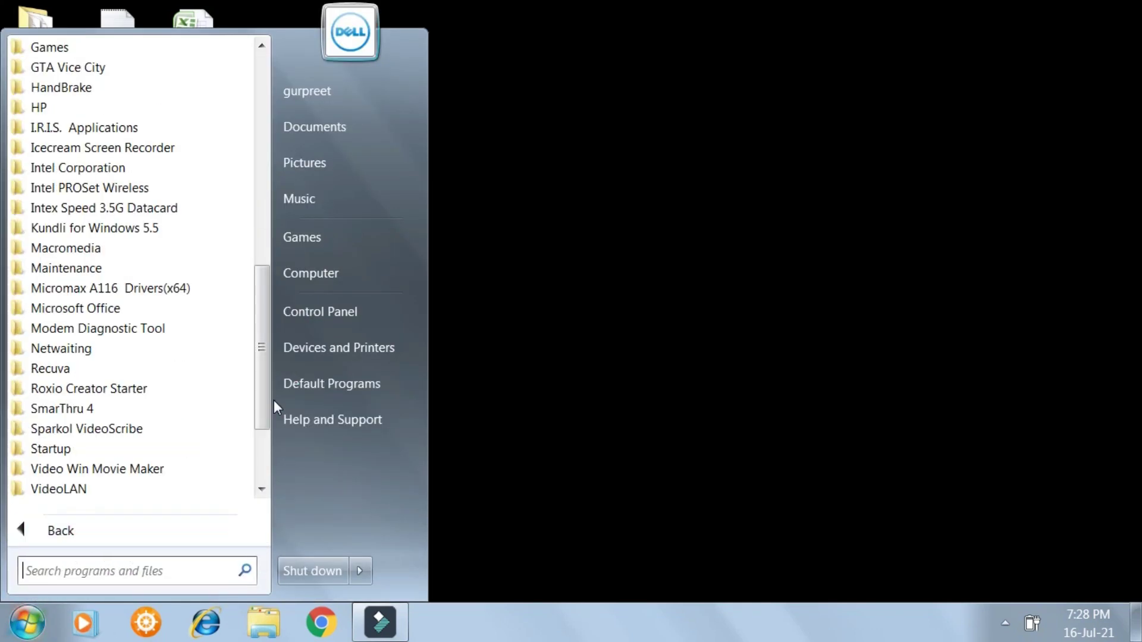
pyautogui.click(123, 308)
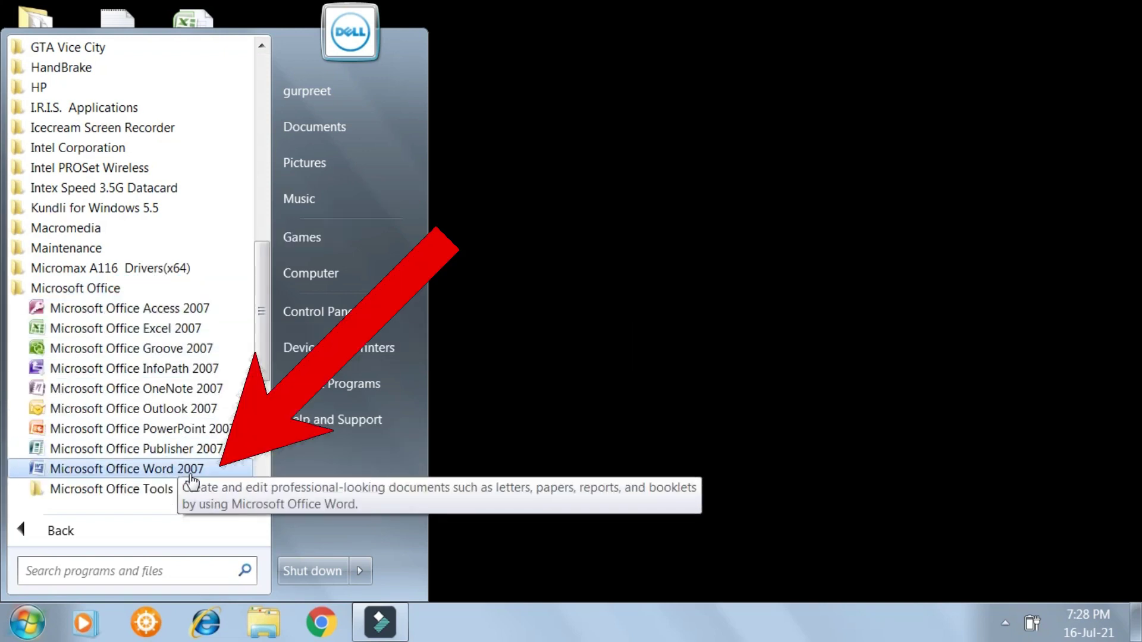
pyautogui.click(191, 473)
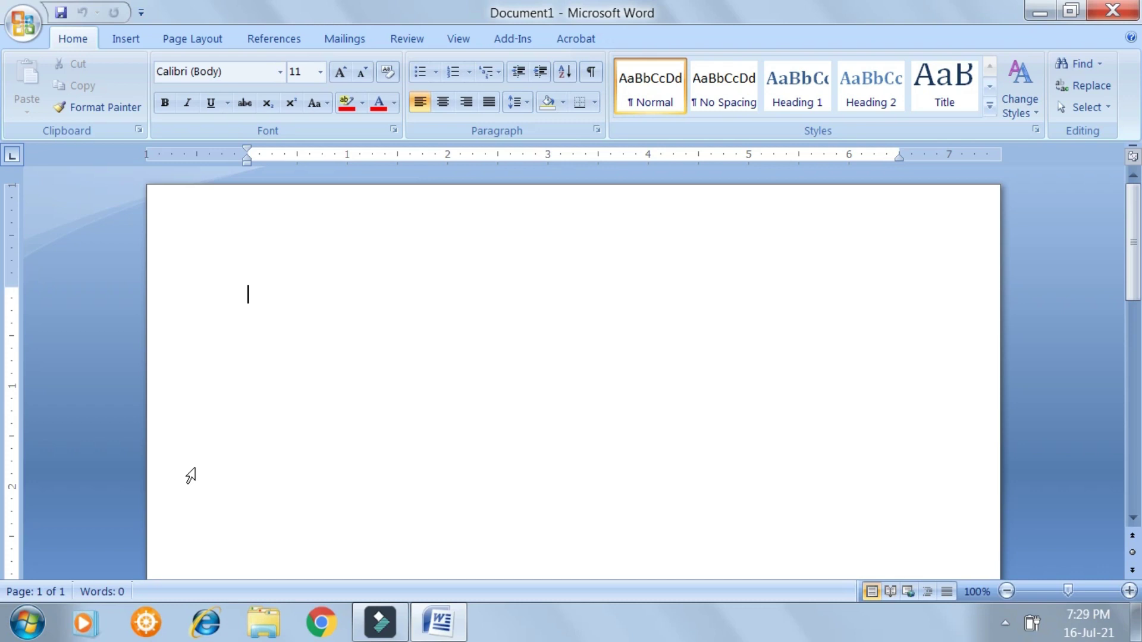
pyautogui.click(1112, 11)
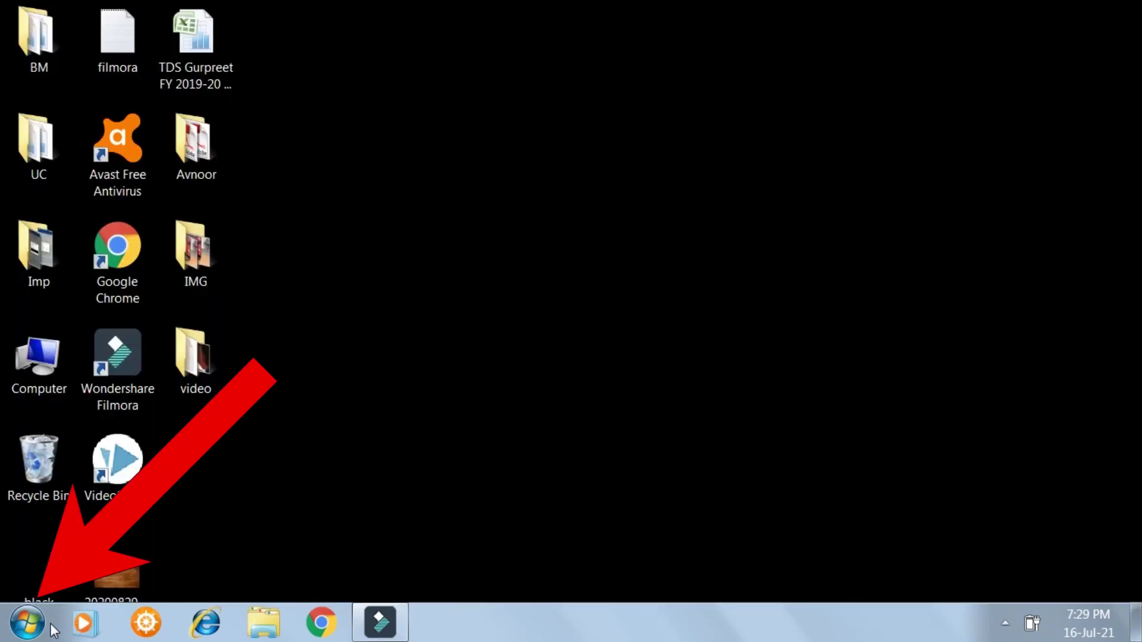
# Start Microsoft Office Word 2007 again by searching 'word' in the Start menu.
pyautogui.click(30, 628)
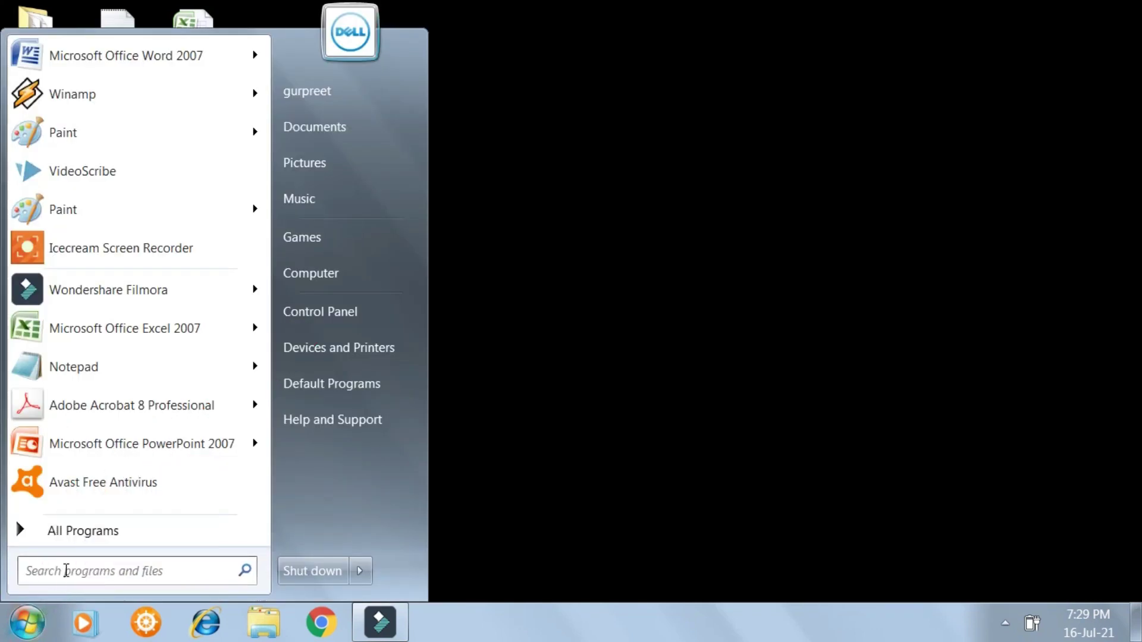
pyautogui.write('word')
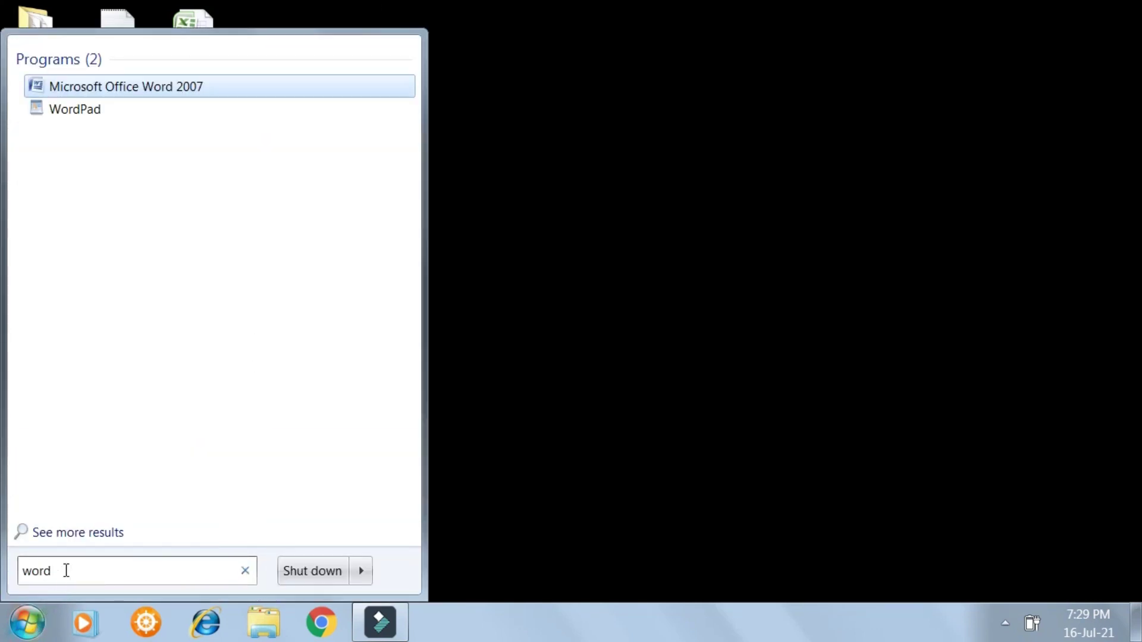
pyautogui.click(181, 89)
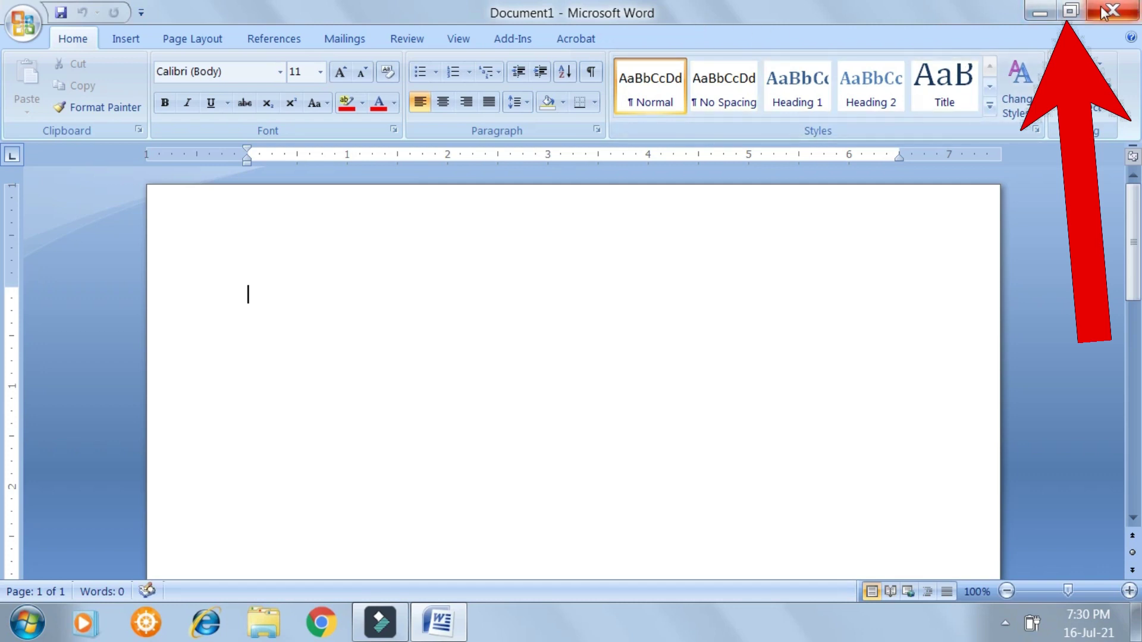
# Restore down, re-maximize, then minimize the Word window to show the desktop.
pyautogui.click(1071, 12)
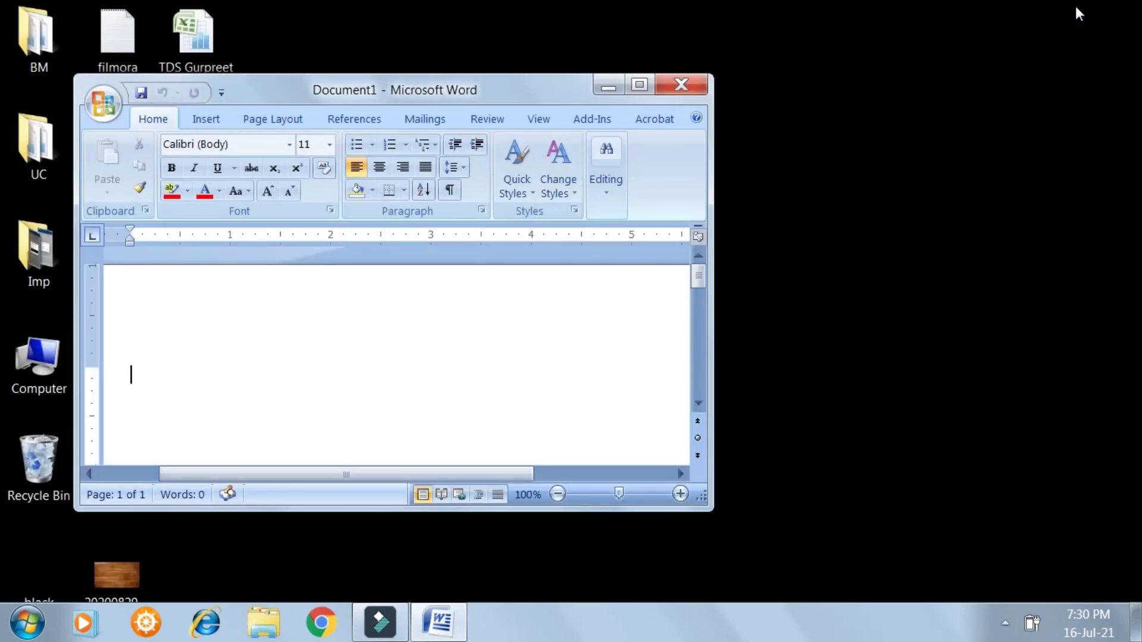
pyautogui.click(640, 87)
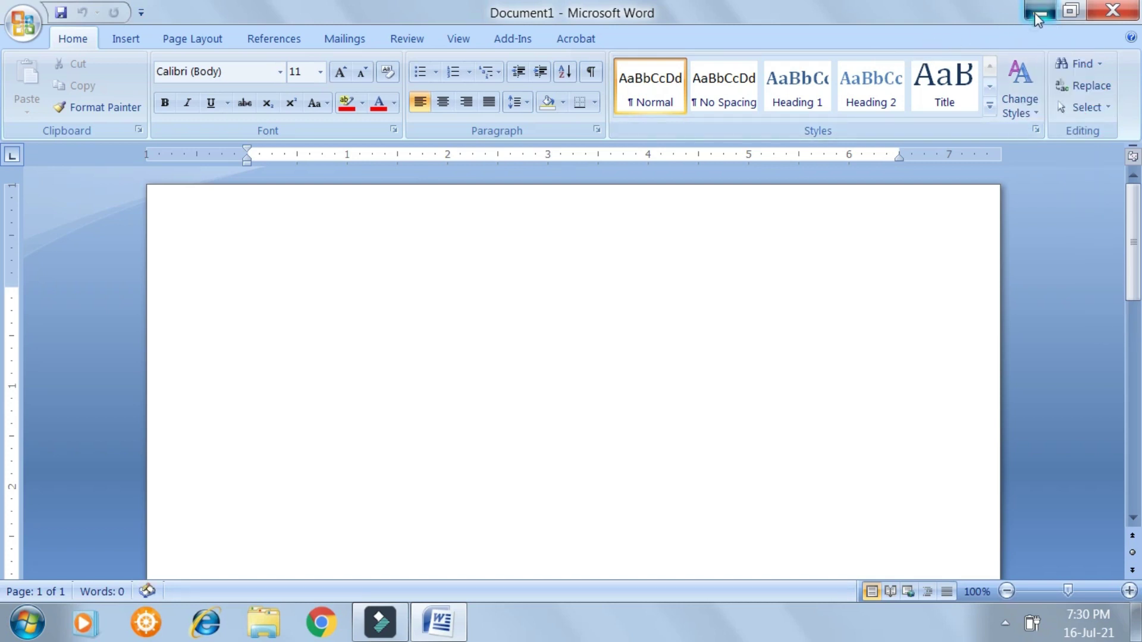
pyautogui.click(1035, 15)
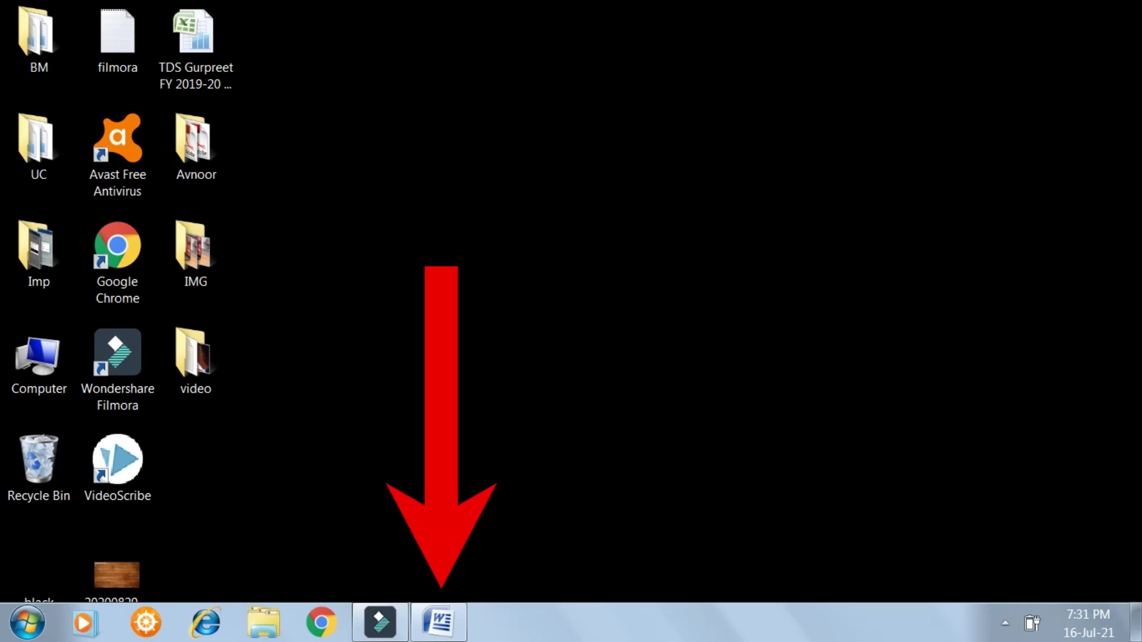
# Restore the minimized Document1 window from the taskbar Word button.
pyautogui.click(441, 623)
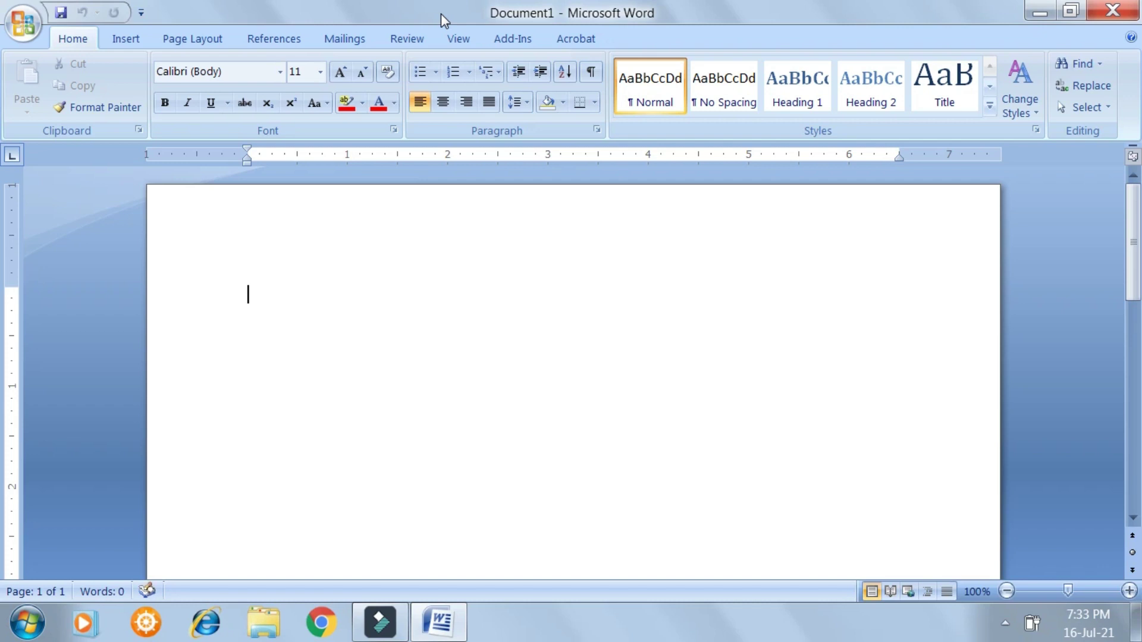
# Open the Office Button menu showing file commands and Recent Documents.
pyautogui.click(27, 24)
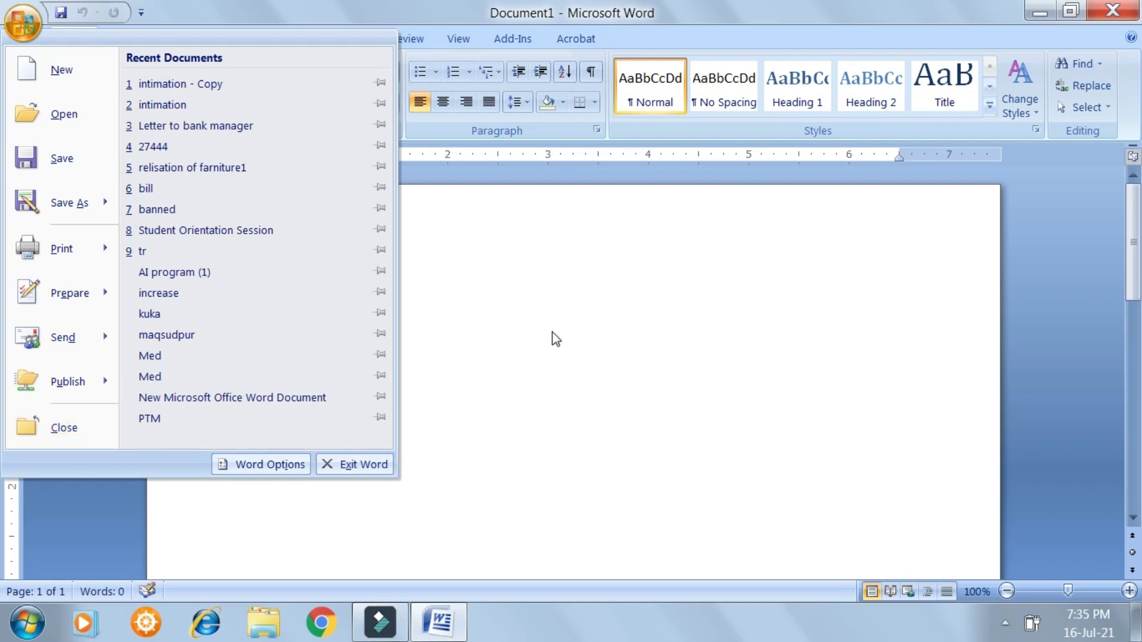
# Dismiss the Office menu to return to the empty Document1 page.
pyautogui.click(541, 319)
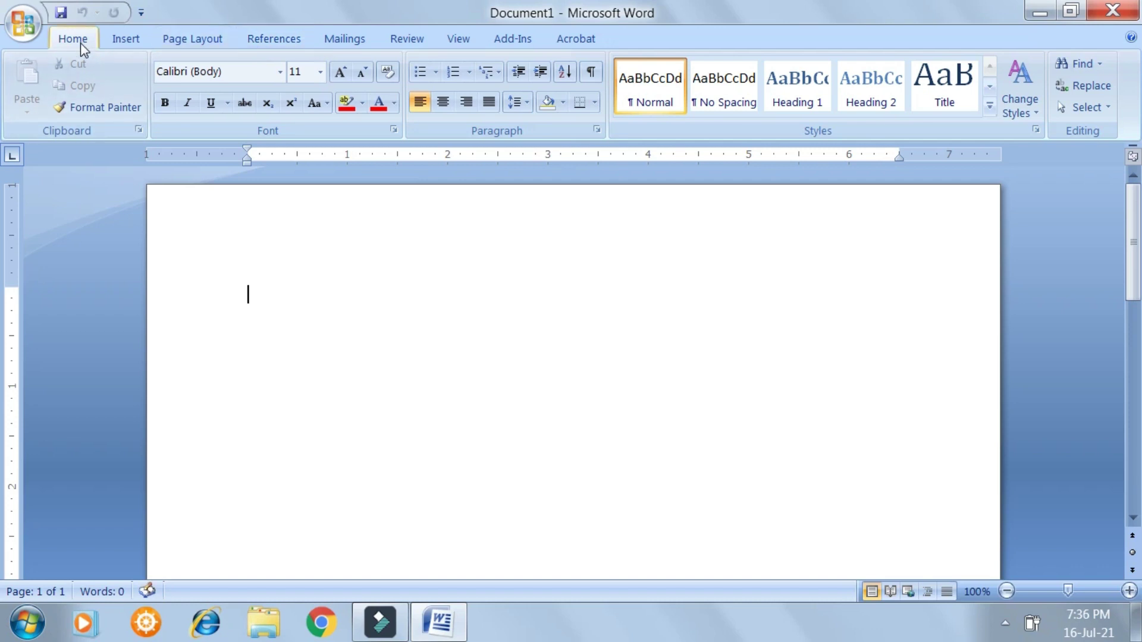
# Browse the Insert, Page Layout, References, Mailings, Review, View, Add-Ins and Acrobat tabs, then Home.
pyautogui.click(125, 39)
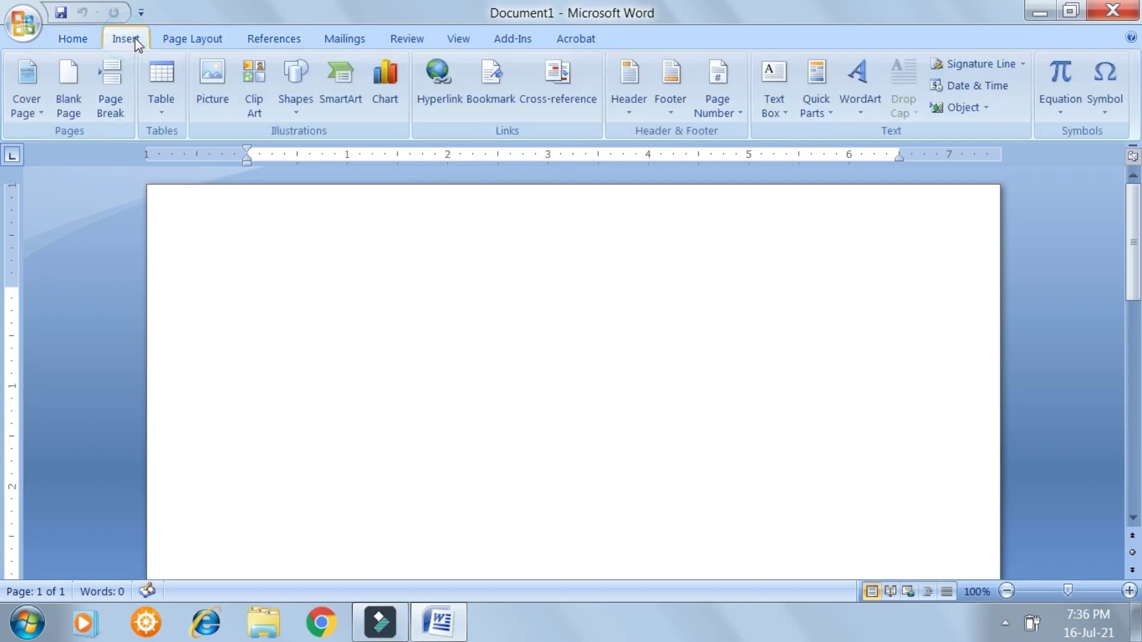
pyautogui.click(187, 38)
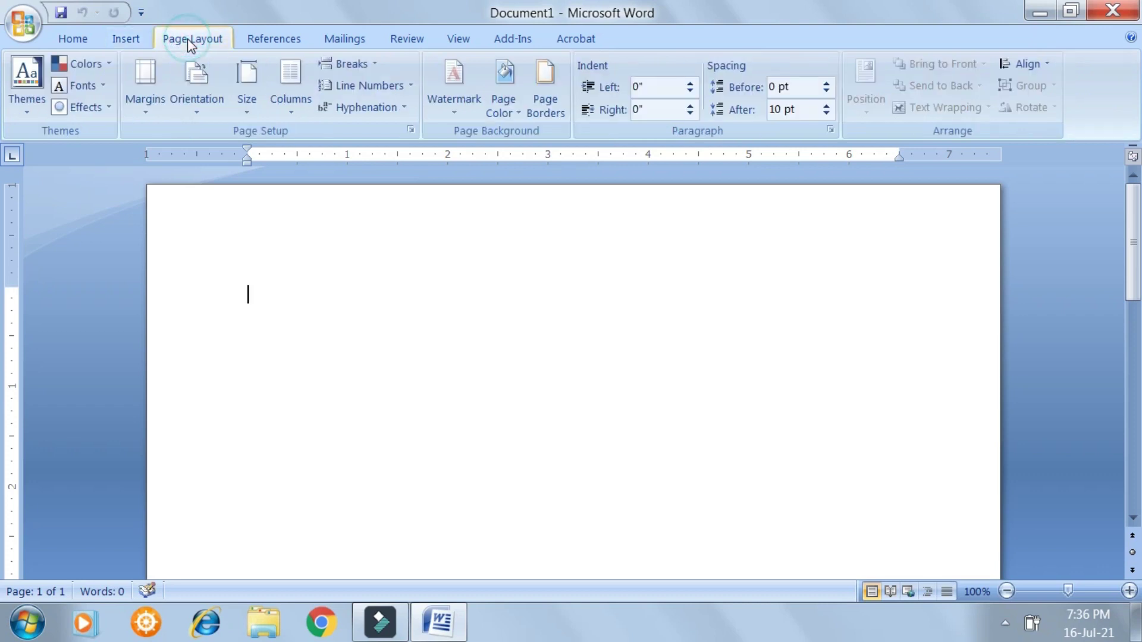
pyautogui.click(274, 43)
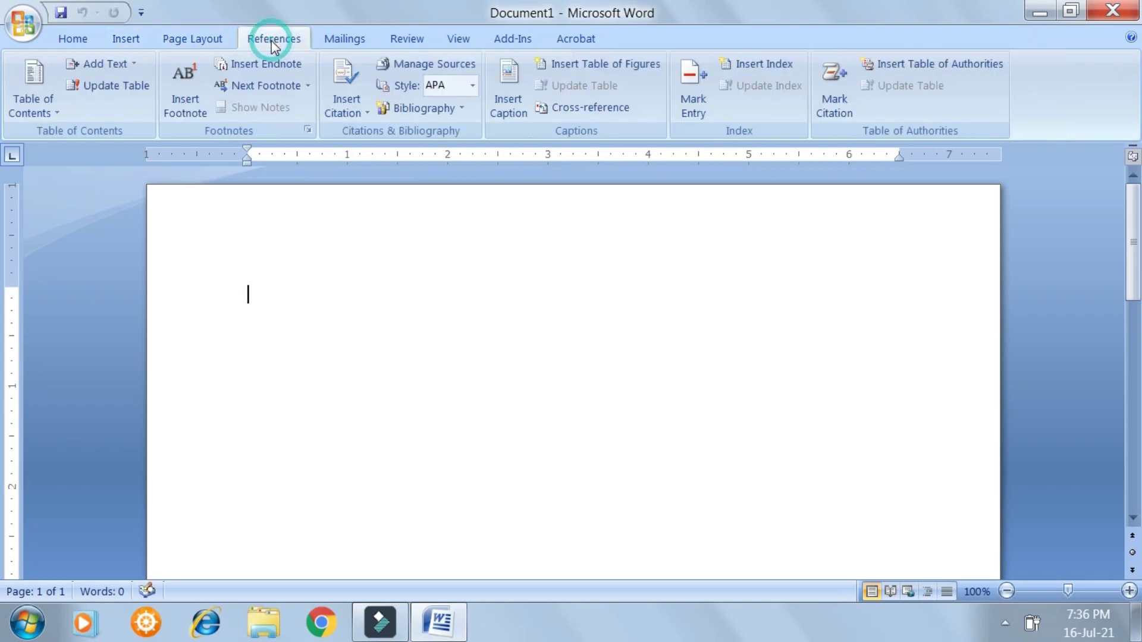
pyautogui.click(360, 46)
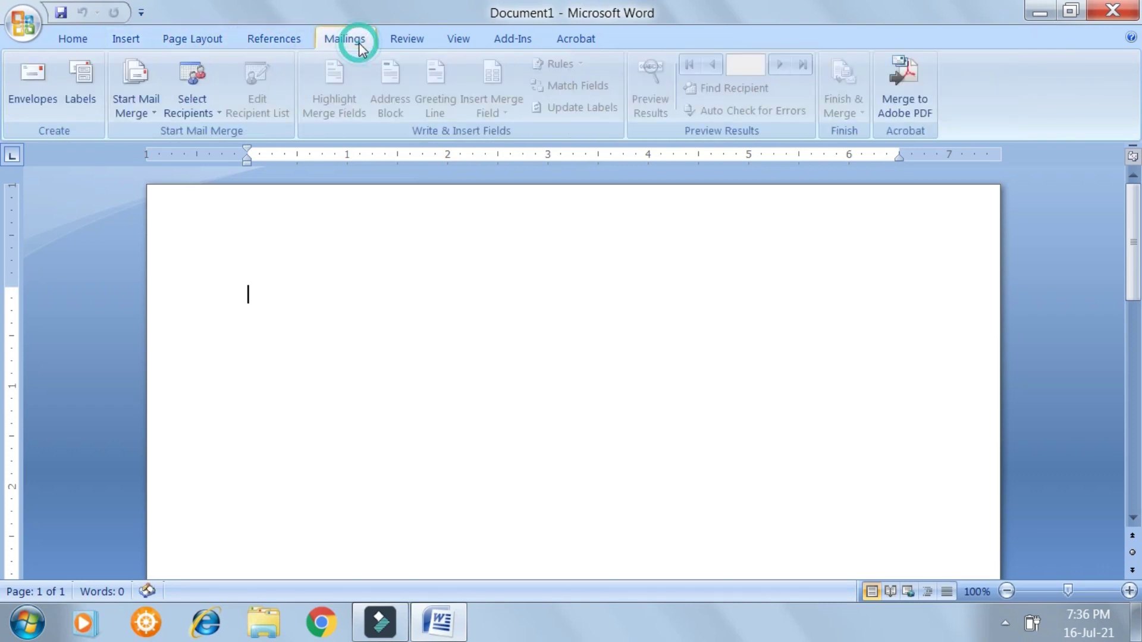
pyautogui.click(410, 42)
pyautogui.click(455, 46)
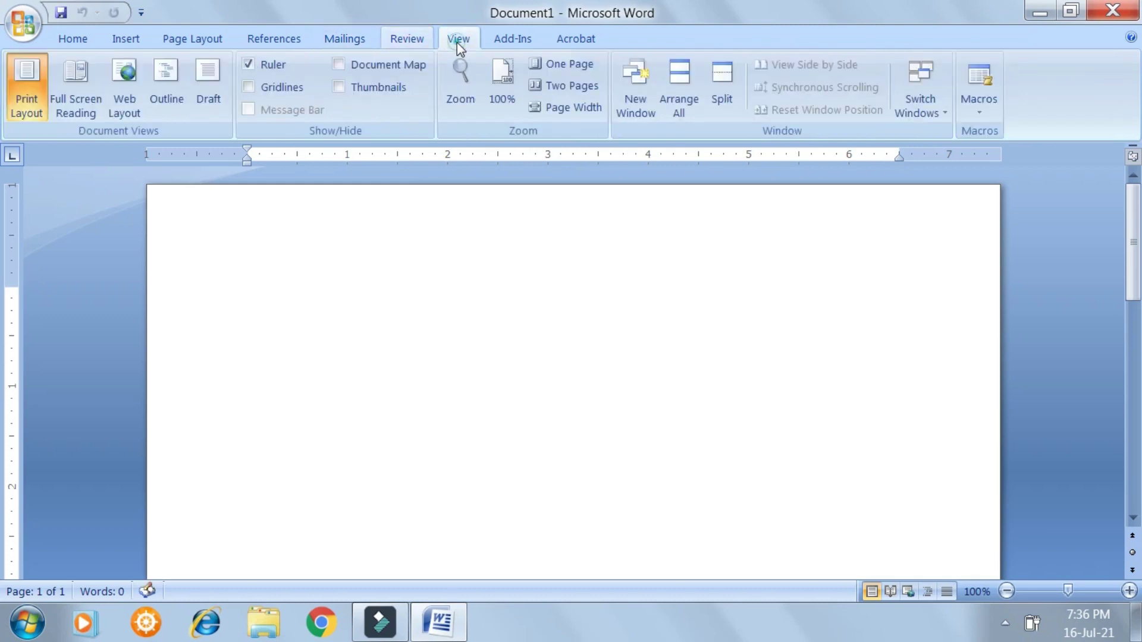
pyautogui.click(512, 39)
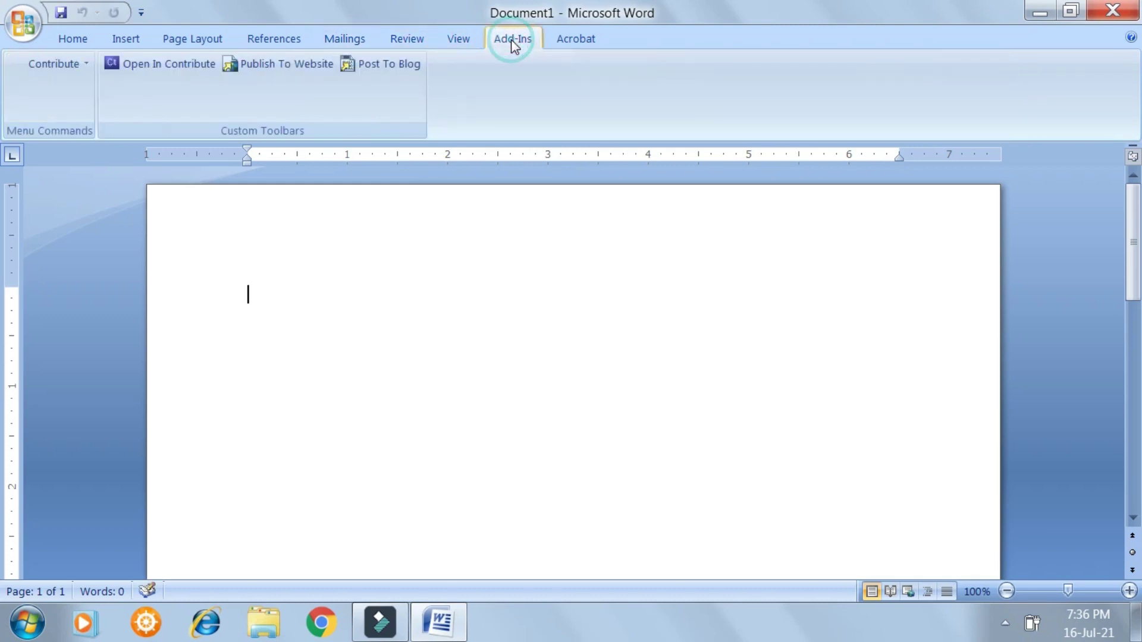
pyautogui.click(581, 39)
pyautogui.click(75, 42)
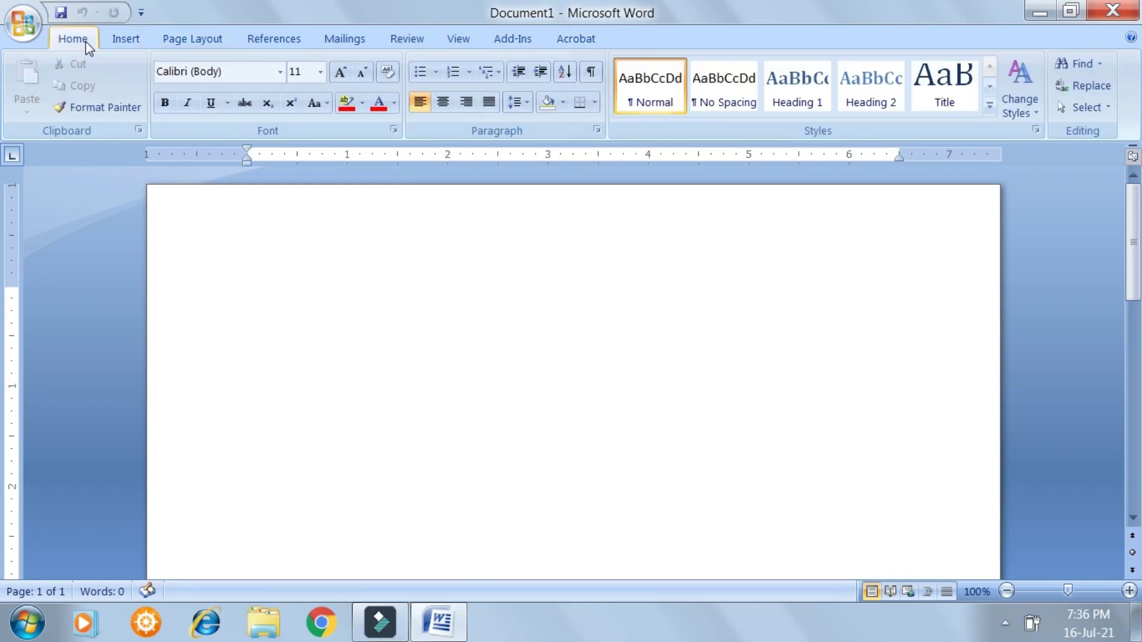
# Cycle again through Insert, Page Layout, References, Mailings, Review and View, ending on Home.
pyautogui.click(115, 38)
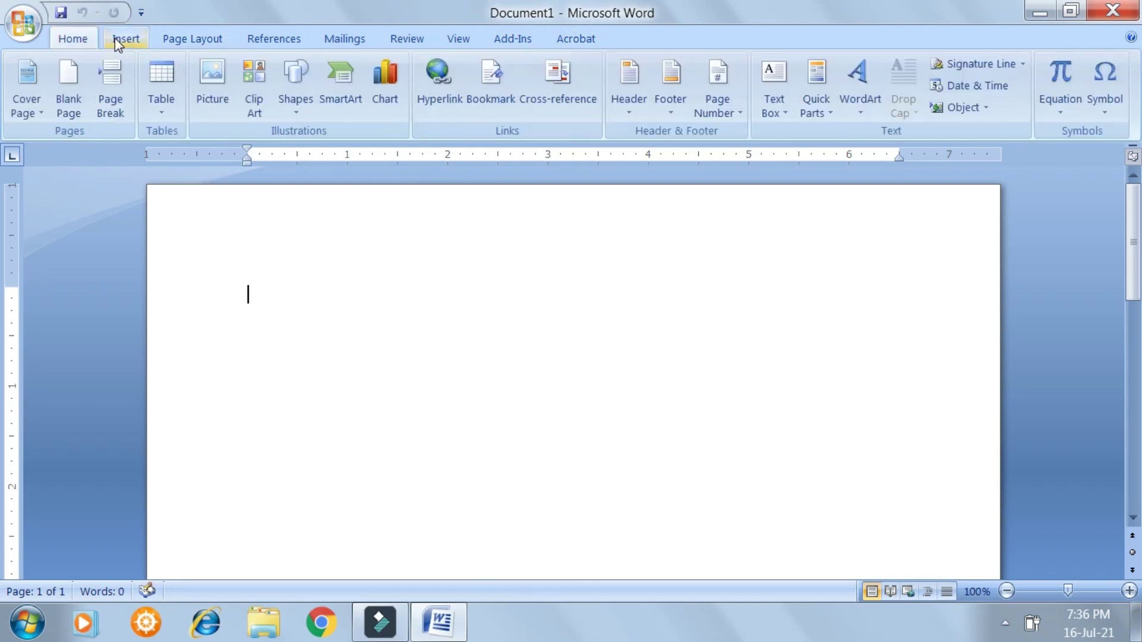
pyautogui.click(174, 38)
pyautogui.click(275, 41)
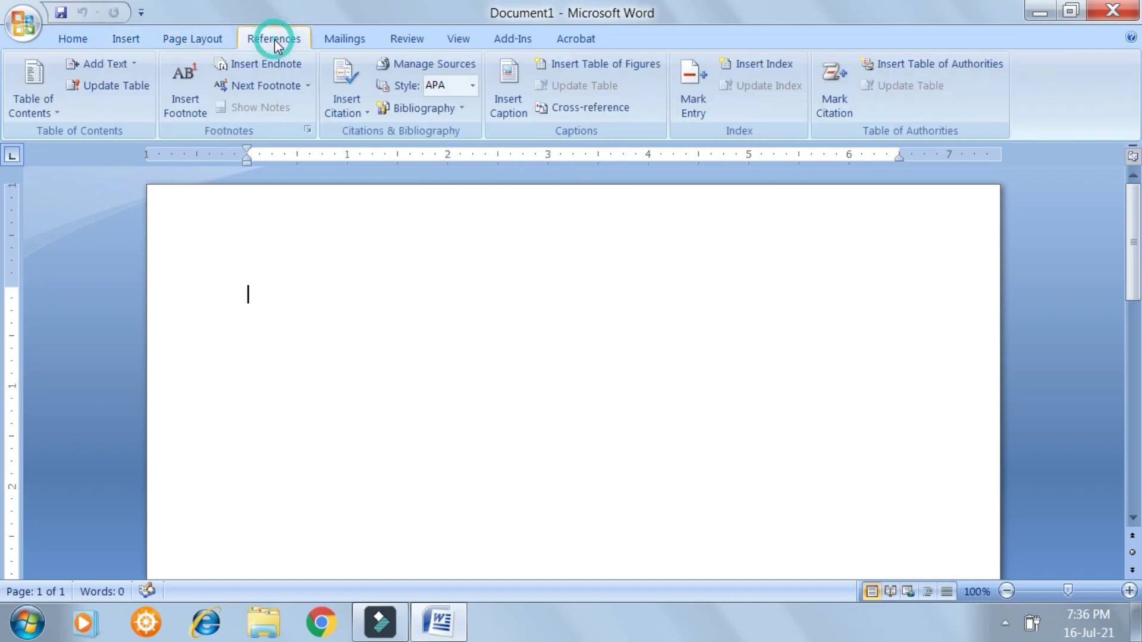
pyautogui.click(342, 38)
pyautogui.click(402, 39)
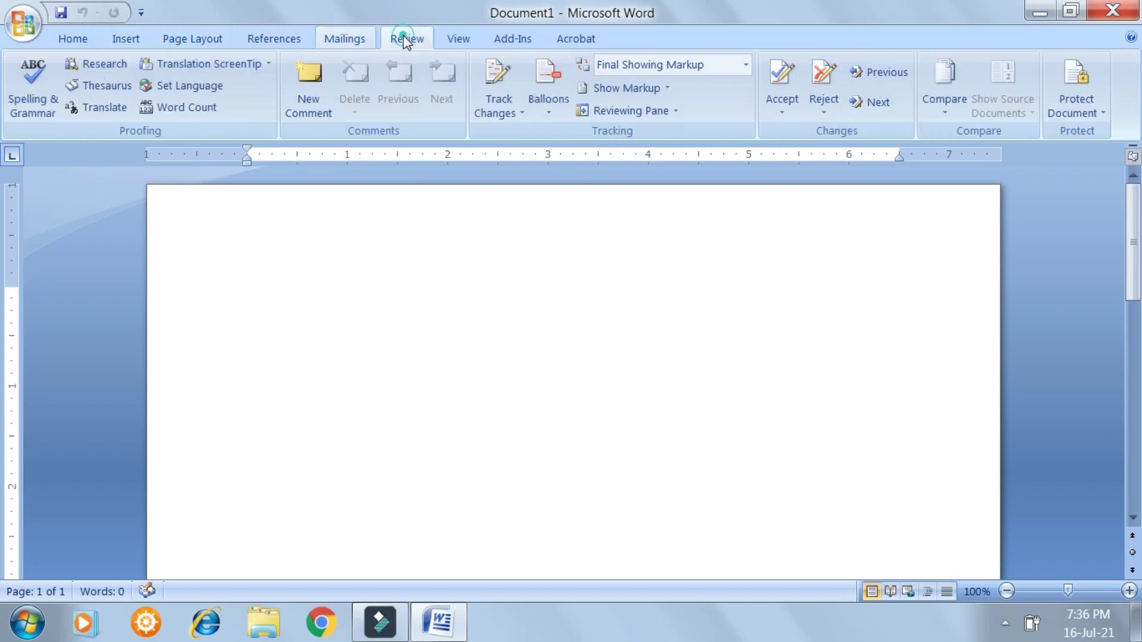
pyautogui.click(456, 38)
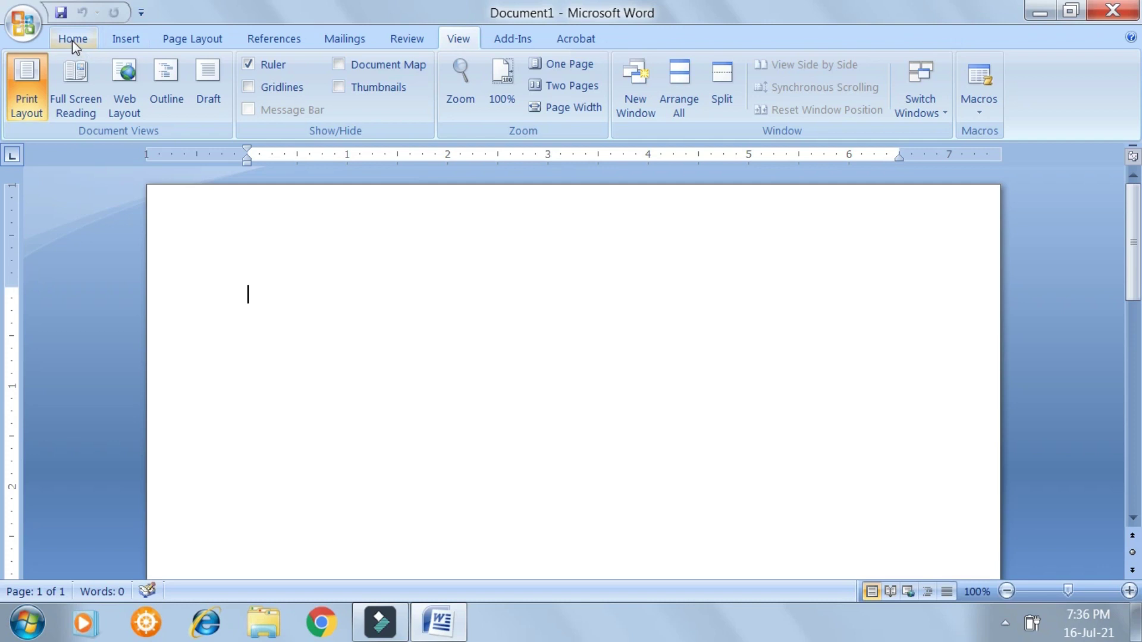
pyautogui.click(73, 39)
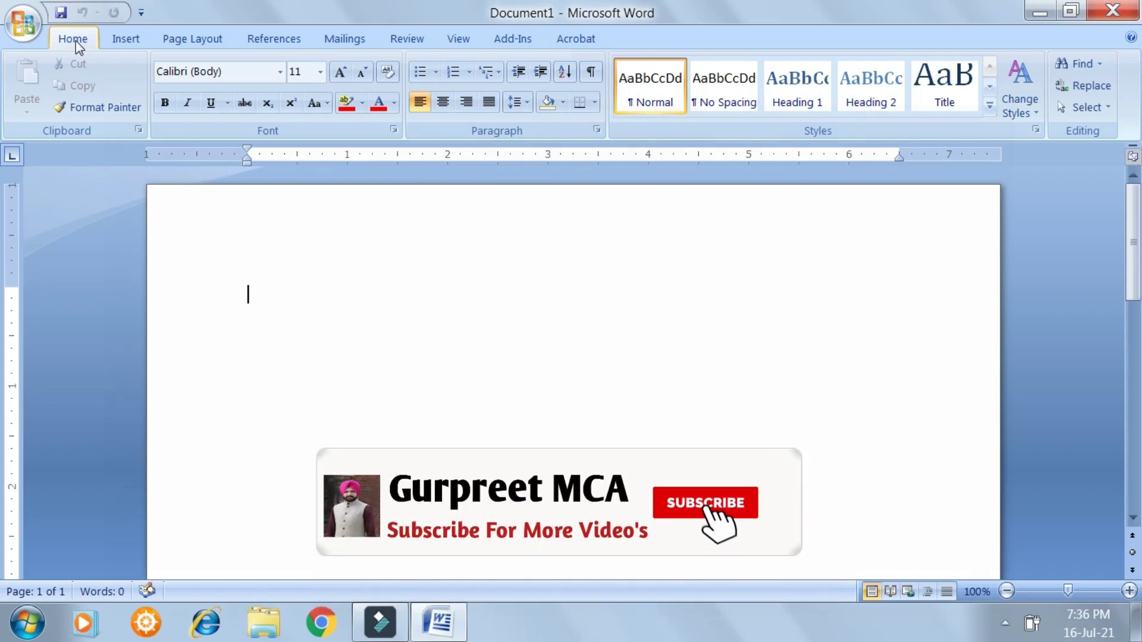
pyautogui.click(122, 39)
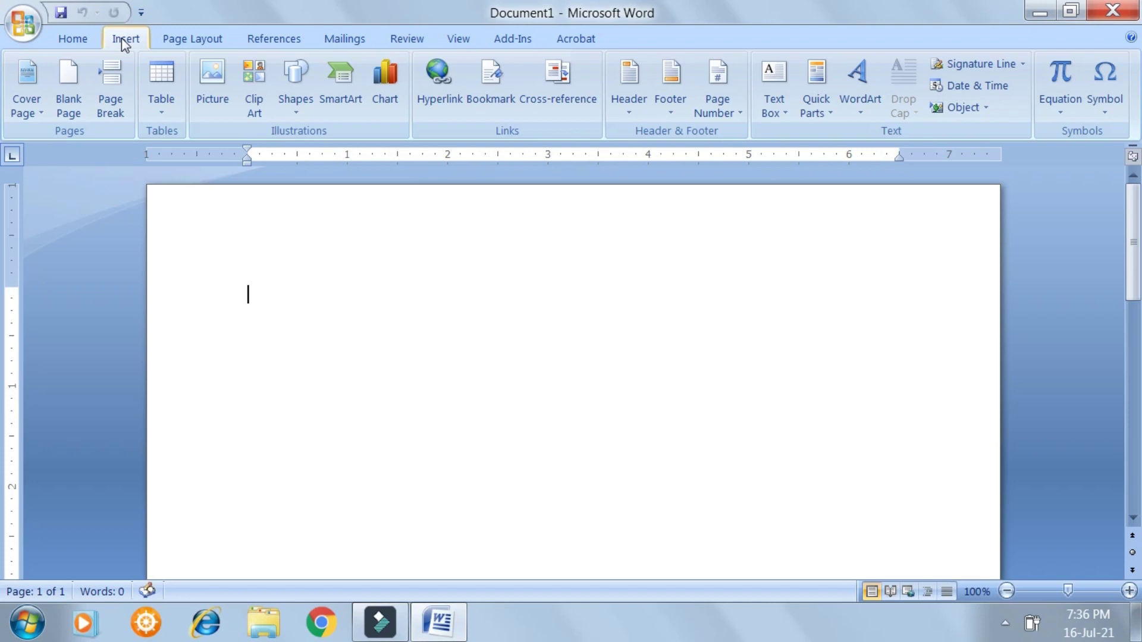
pyautogui.click(80, 40)
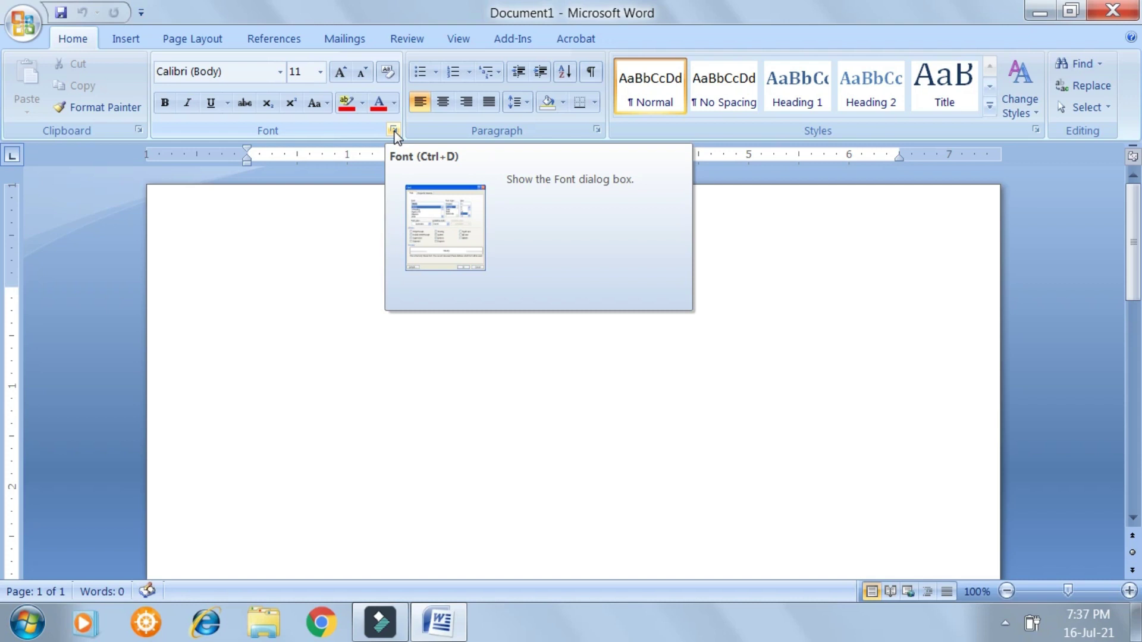
pyautogui.click(394, 131)
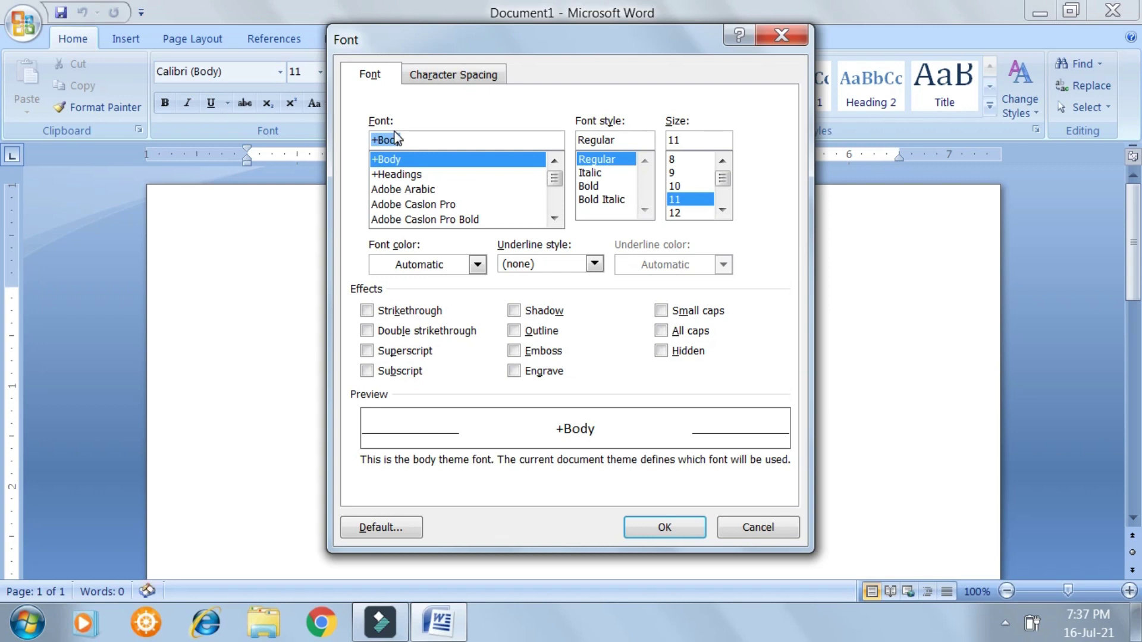
pyautogui.click(783, 35)
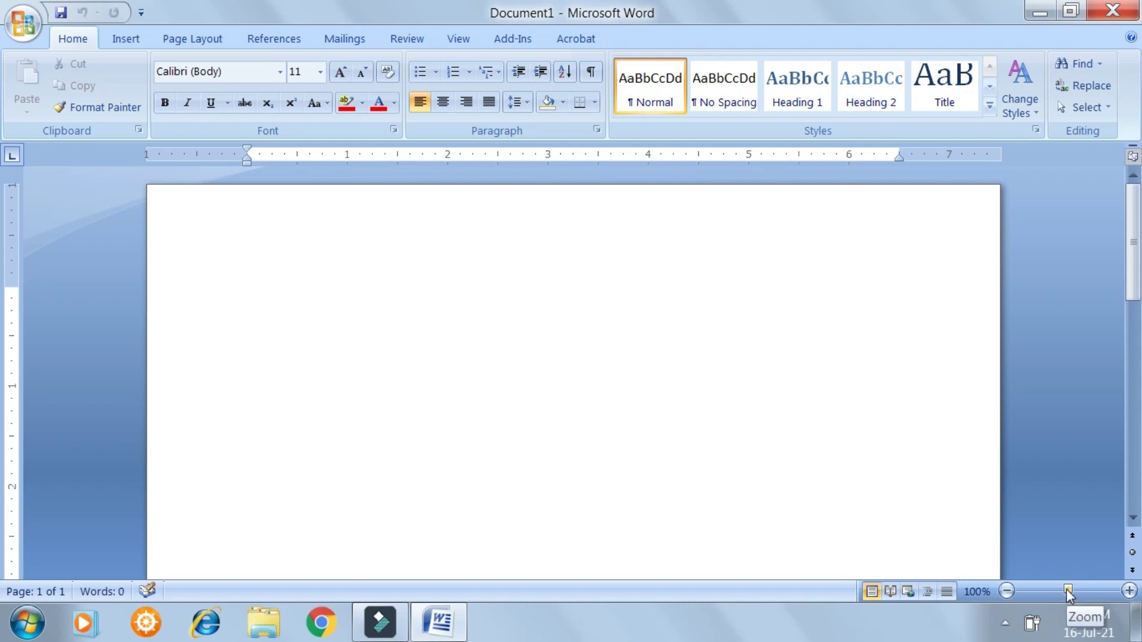
# Zoom the blank page to about 145%, scroll around it, and settle at 110%.
pyautogui.moveTo(1069, 591); pyautogui.dragTo(1079, 592)
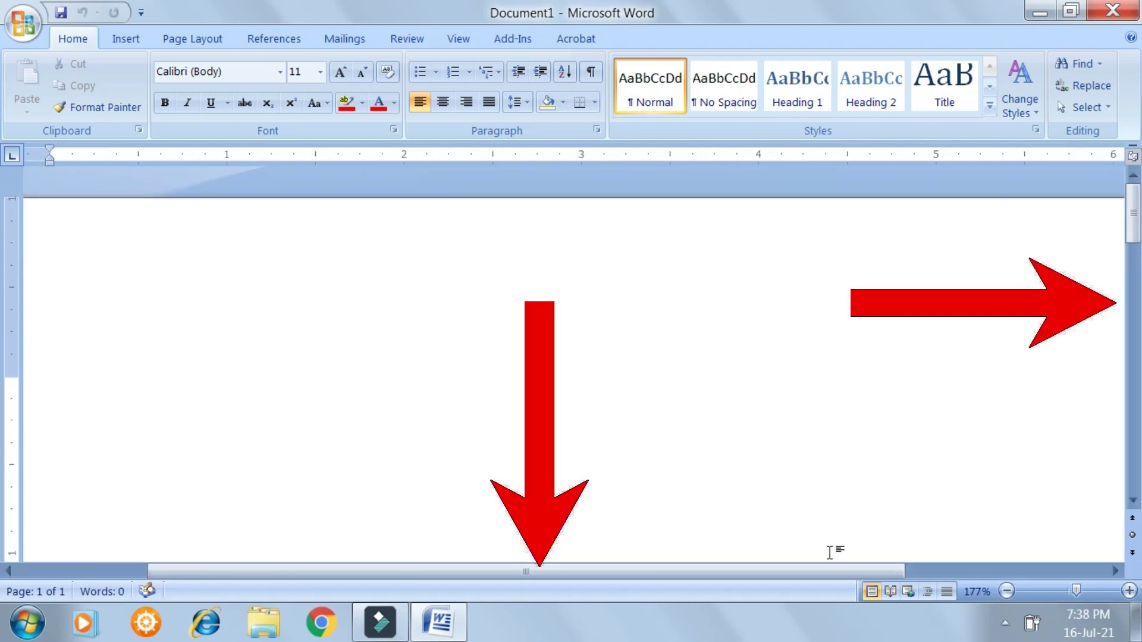
pyautogui.moveTo(1133, 236); pyautogui.dragTo(1133, 283)
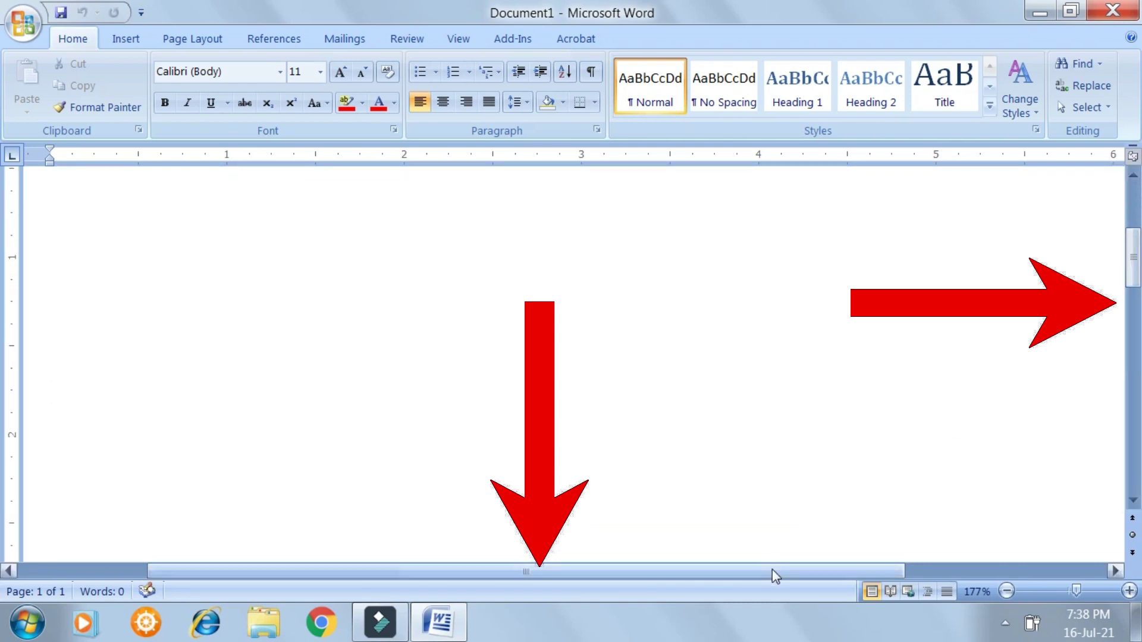
pyautogui.moveTo(772, 572)
pyautogui.mouseDown()
pyautogui.moveTo(885, 555)
pyautogui.moveTo(604, 559)
pyautogui.mouseUp()
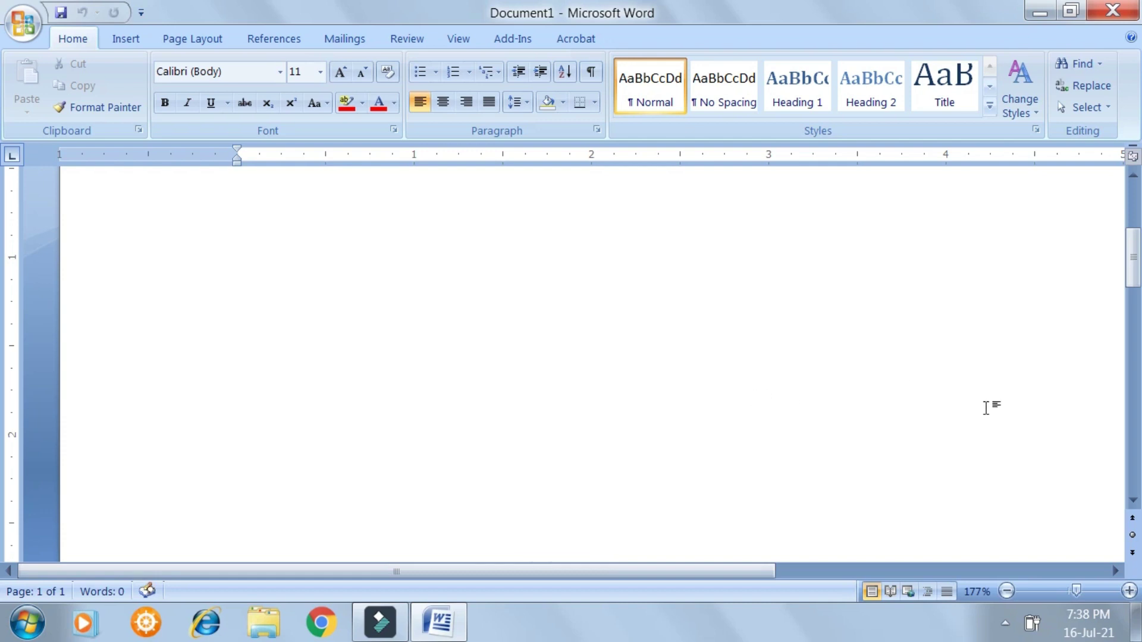
pyautogui.scroll(-7, 809, 456)
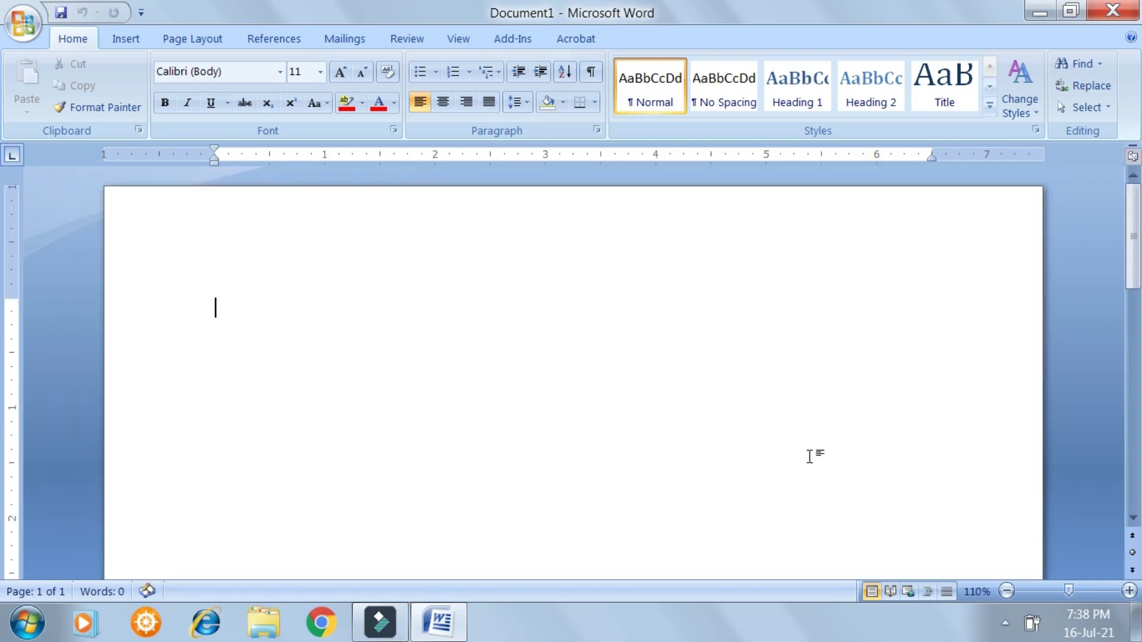